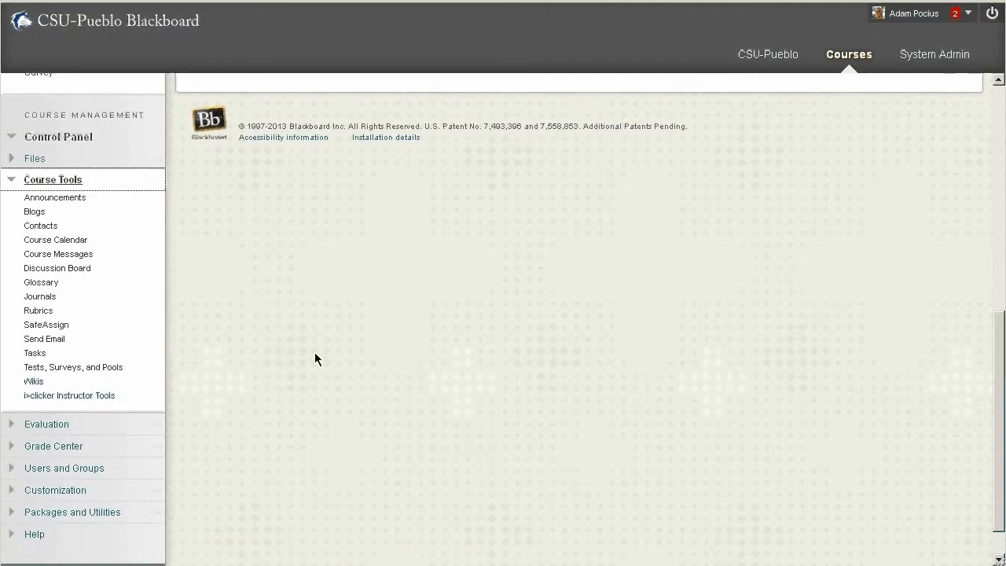
Add a link to the Blogs page in the Communication Tools content area under the name Blogs
{"action": "scroll", "coordinate": [314, 352], "scroll_direction": "up", "scroll_amount": 5}
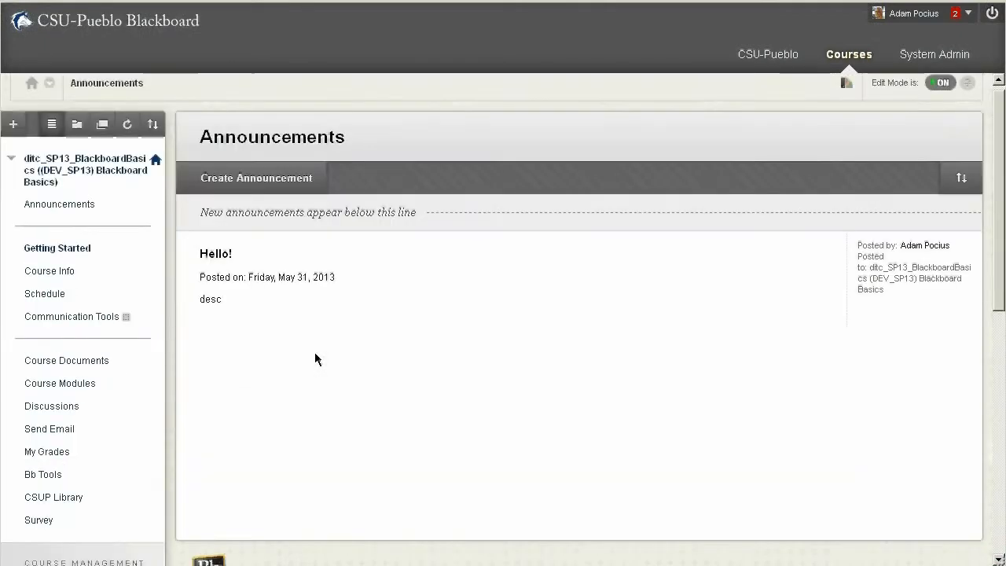
{"action": "left_click", "coordinate": [71, 317]}
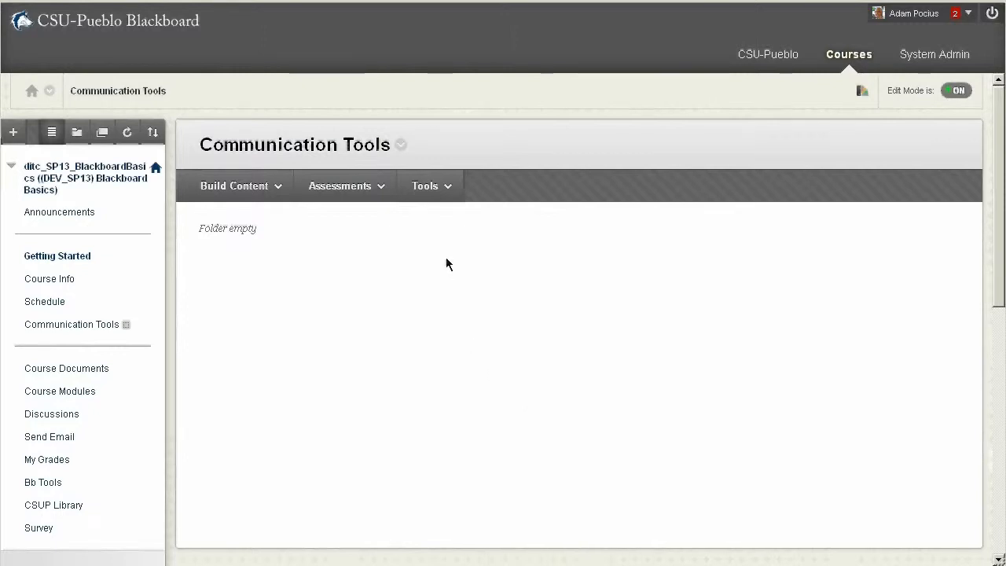
{"action": "left_click", "coordinate": [430, 187]}
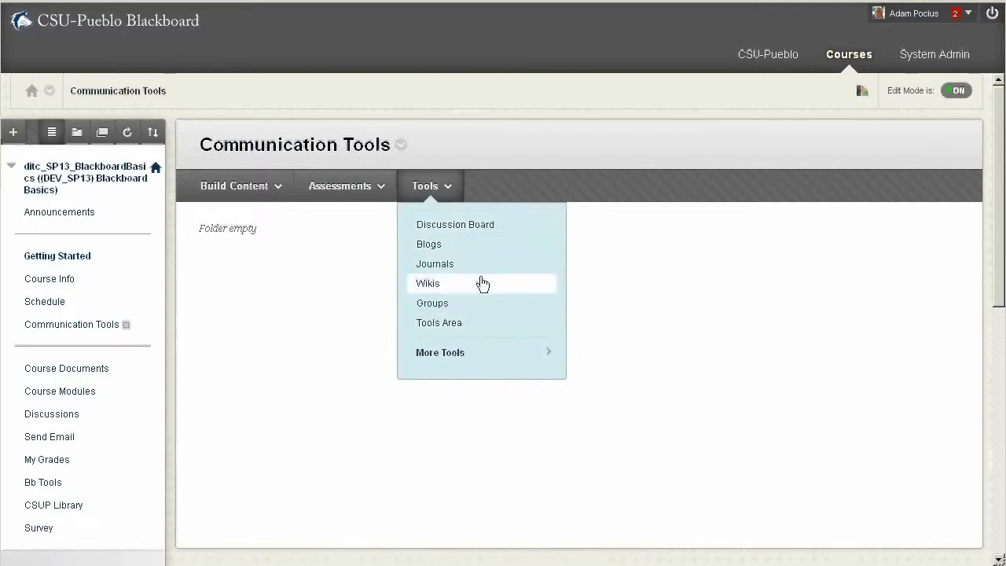
{"action": "left_click", "coordinate": [448, 354]}
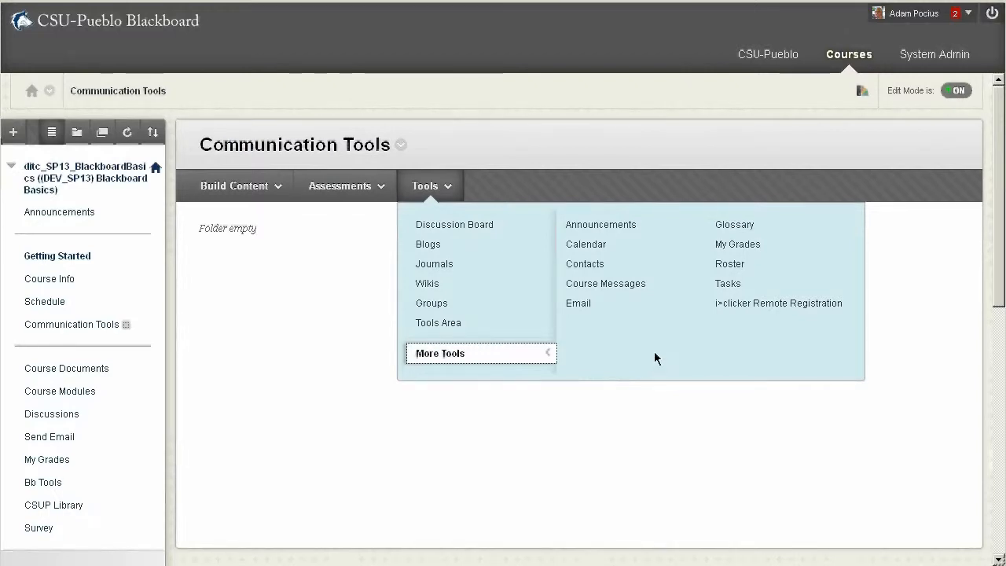
{"action": "left_click", "coordinate": [427, 187]}
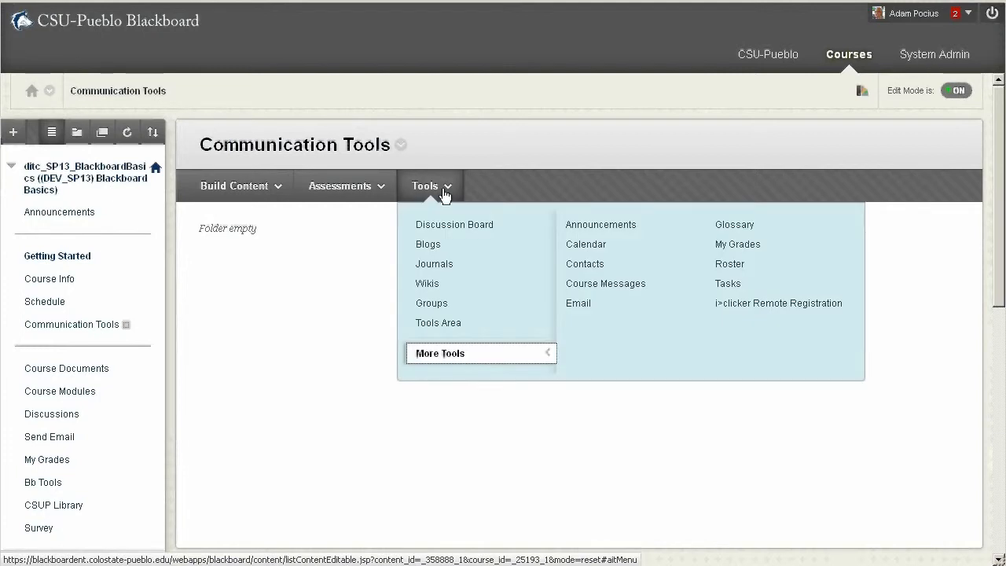
{"action": "left_click", "coordinate": [434, 246]}
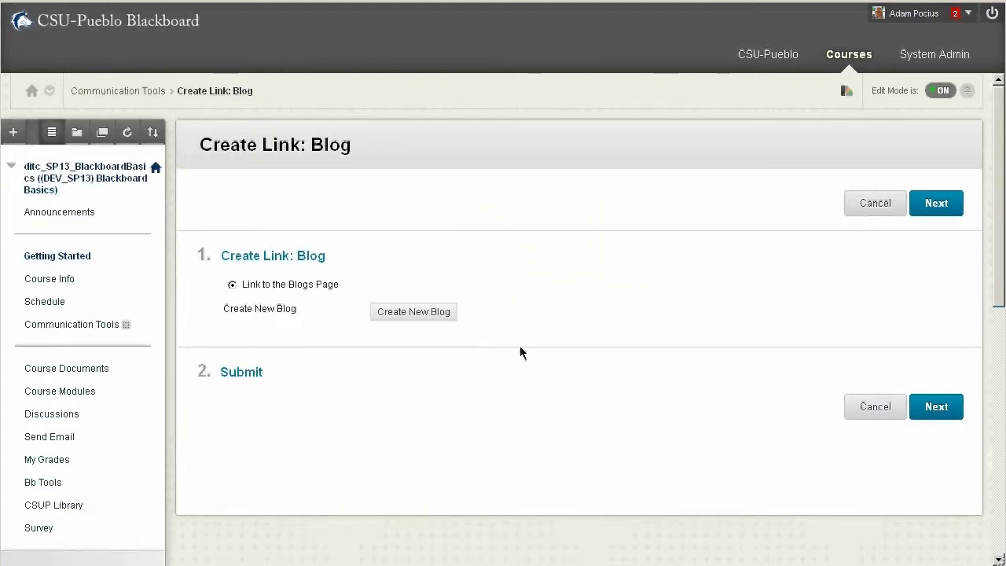
{"action": "left_click", "coordinate": [940, 418]}
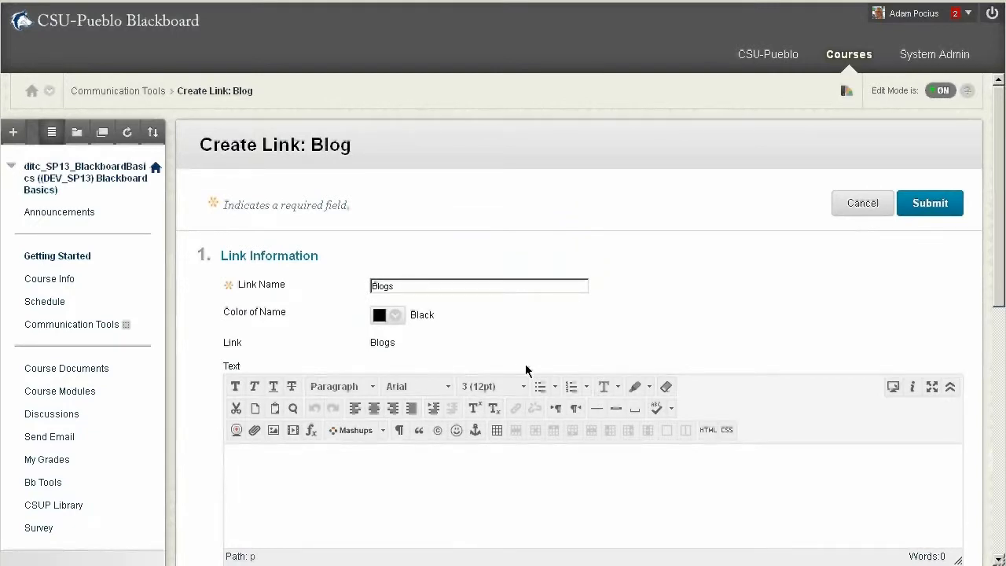
{"action": "scroll", "coordinate": [525, 366], "scroll_direction": "down", "scroll_amount": 5}
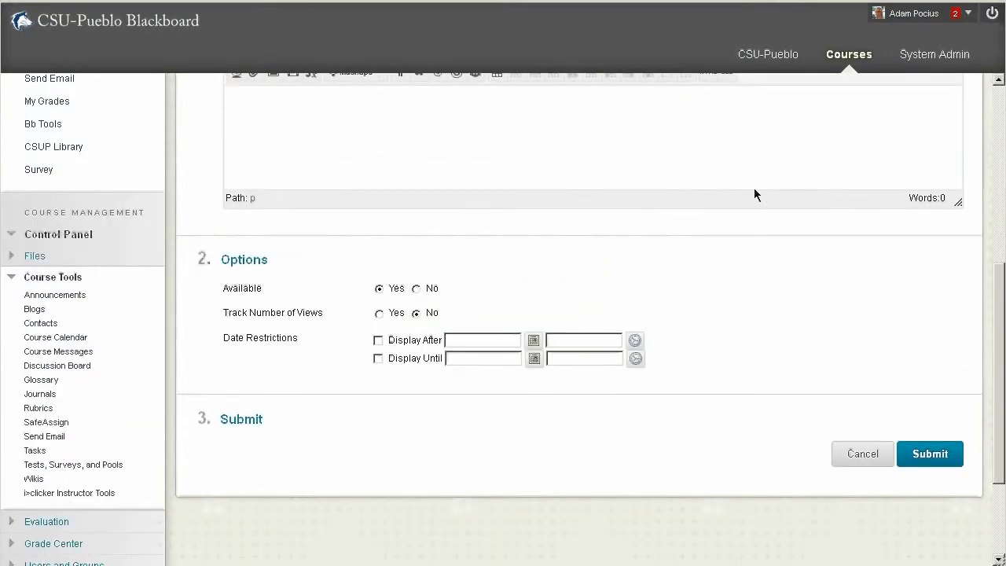
{"action": "left_click", "coordinate": [941, 463]}
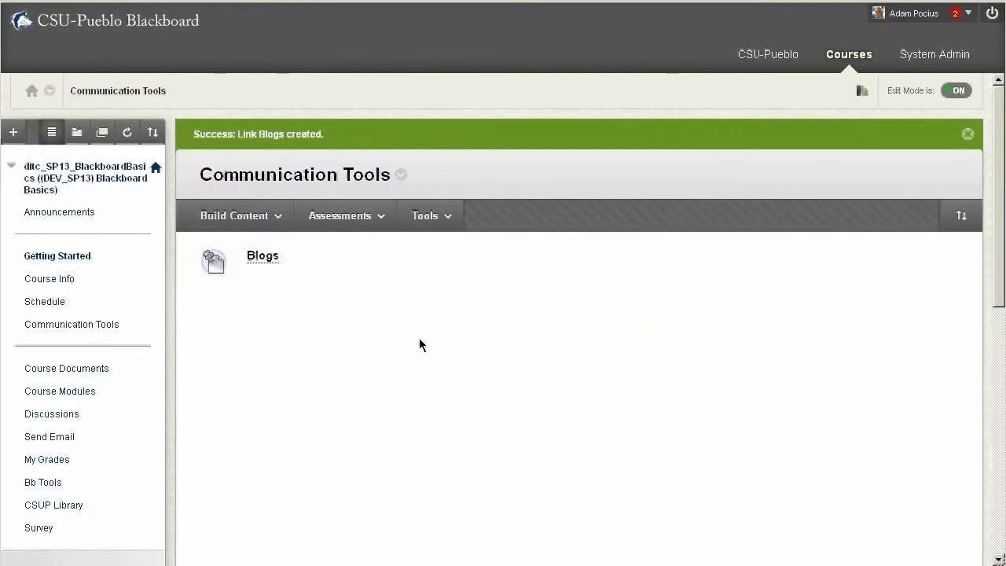
Start a new blog through the Blogs link and name it Bios
{"action": "left_click", "coordinate": [272, 259]}
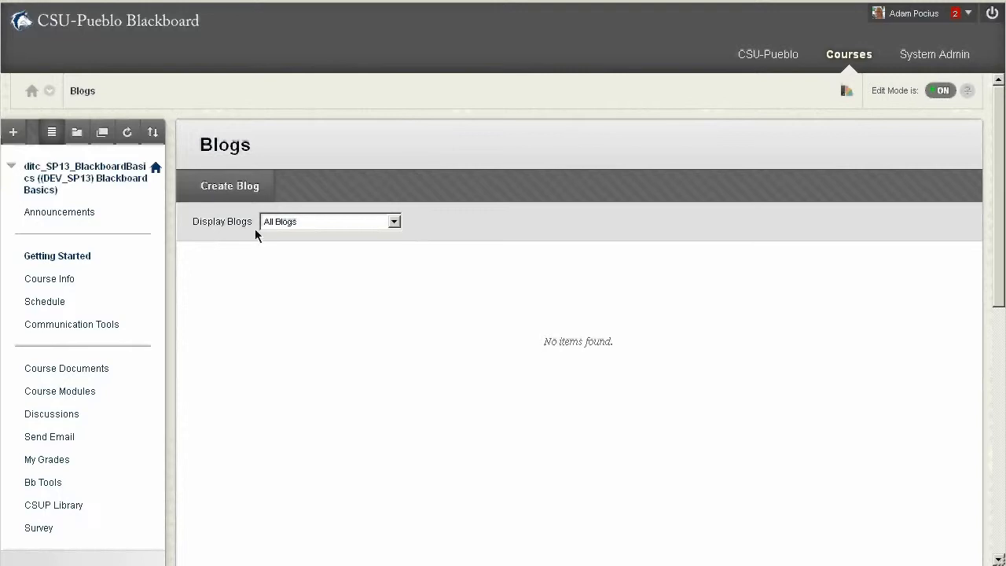
{"action": "left_click", "coordinate": [207, 185]}
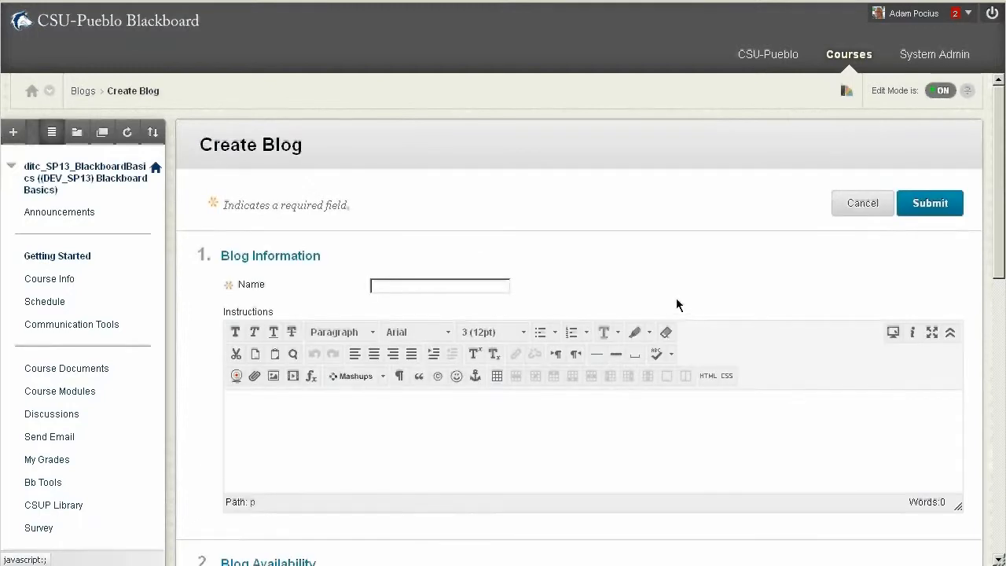
{"action": "scroll", "coordinate": [676, 298], "scroll_direction": "down", "scroll_amount": 2}
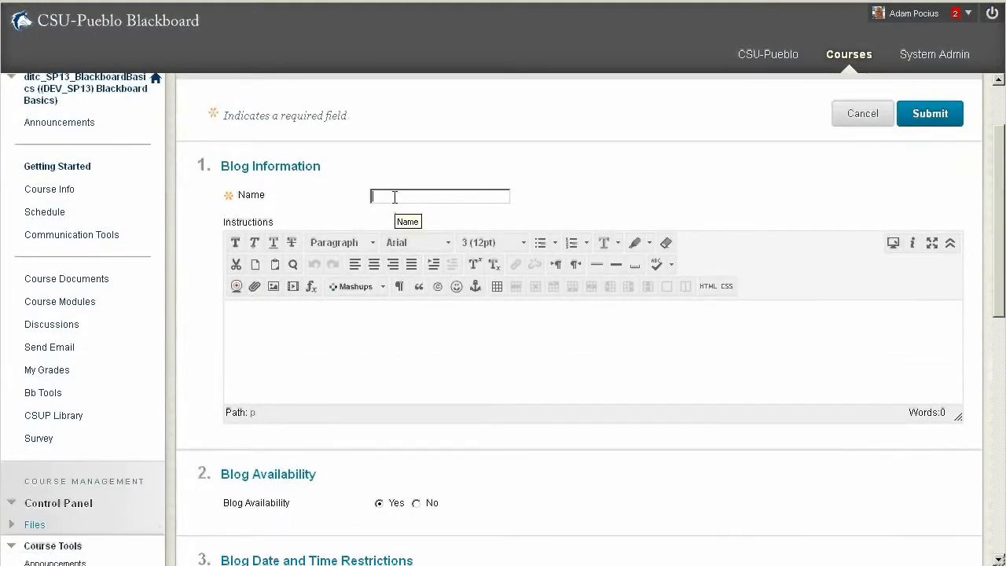
{"action": "type", "text": "Bios"}
Set the blog type to Individual to All Students and disallow anonymous comments
{"action": "scroll", "coordinate": [521, 359], "scroll_direction": "down", "scroll_amount": 3}
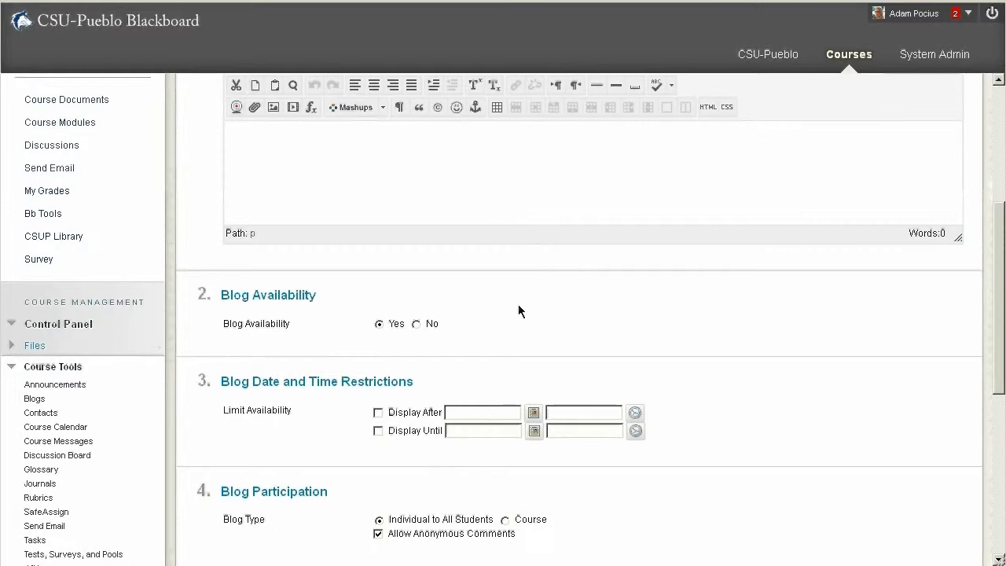
{"action": "scroll", "coordinate": [483, 315], "scroll_direction": "down", "scroll_amount": 2}
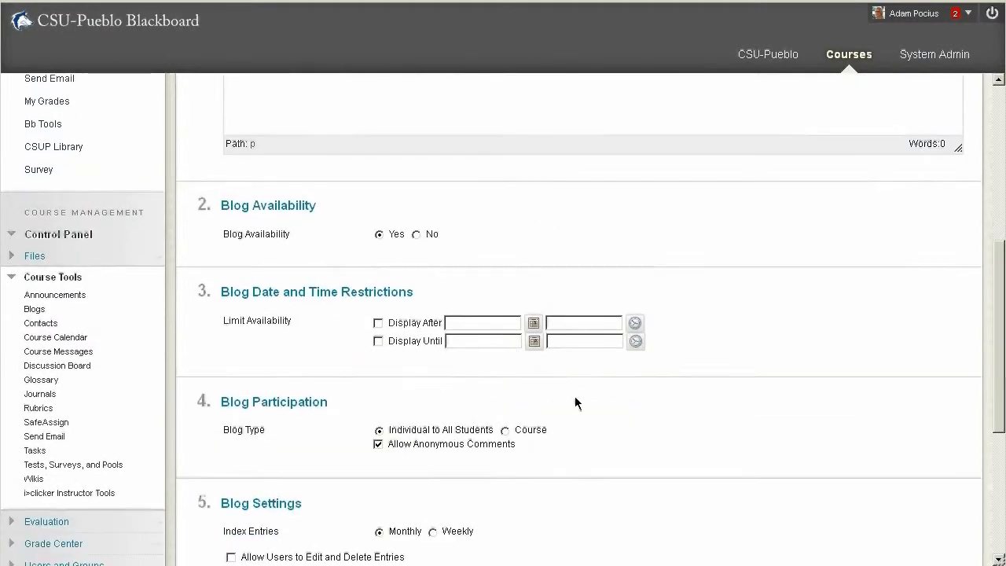
{"action": "scroll", "coordinate": [695, 454], "scroll_direction": "down", "scroll_amount": 2}
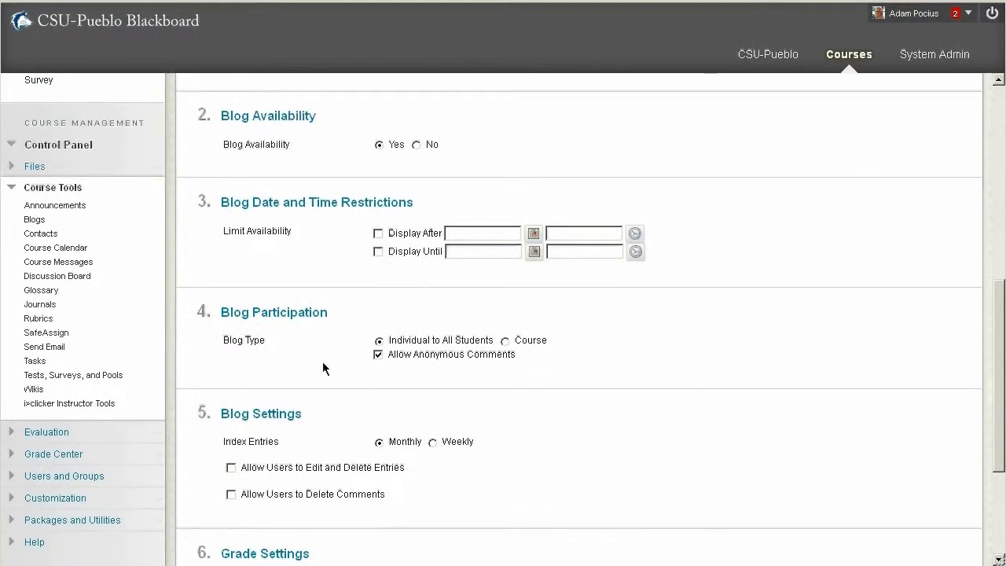
{"action": "left_click", "coordinate": [504, 341]}
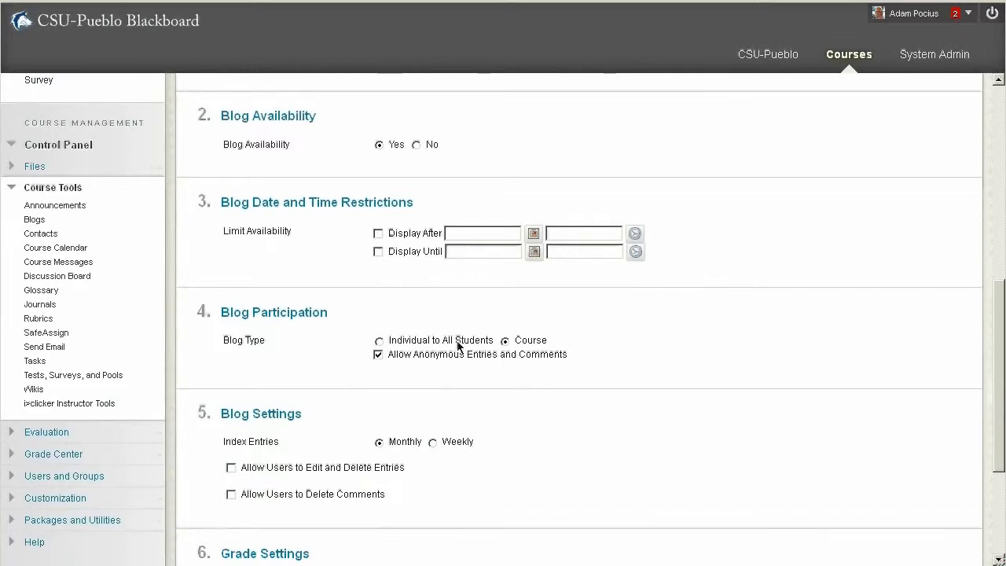
{"action": "left_click", "coordinate": [381, 341]}
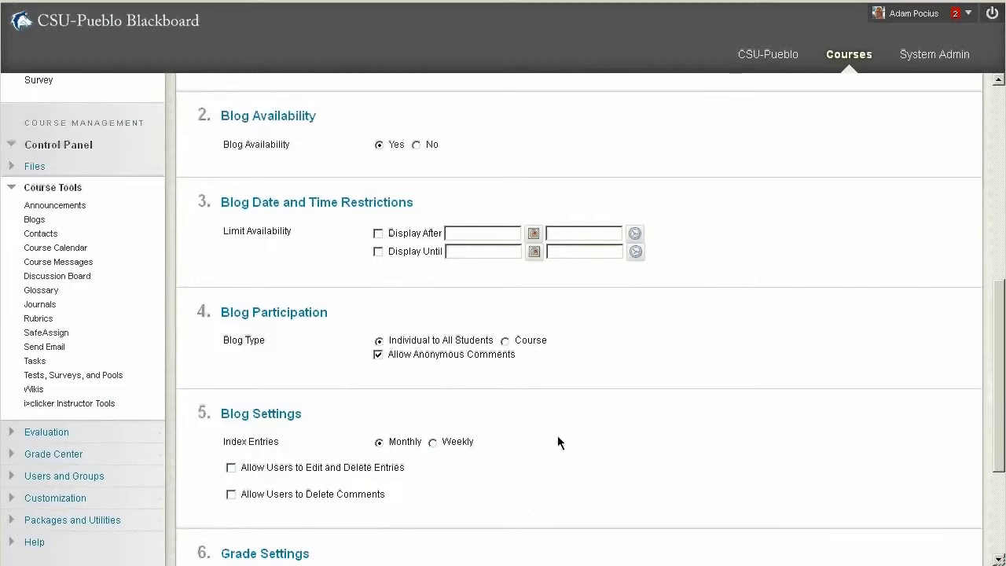
{"action": "left_click", "coordinate": [378, 355]}
Try out the blog settings that let users edit and delete entries and delete comments, leaving both disabled
{"action": "scroll", "coordinate": [469, 386], "scroll_direction": "down", "scroll_amount": 3}
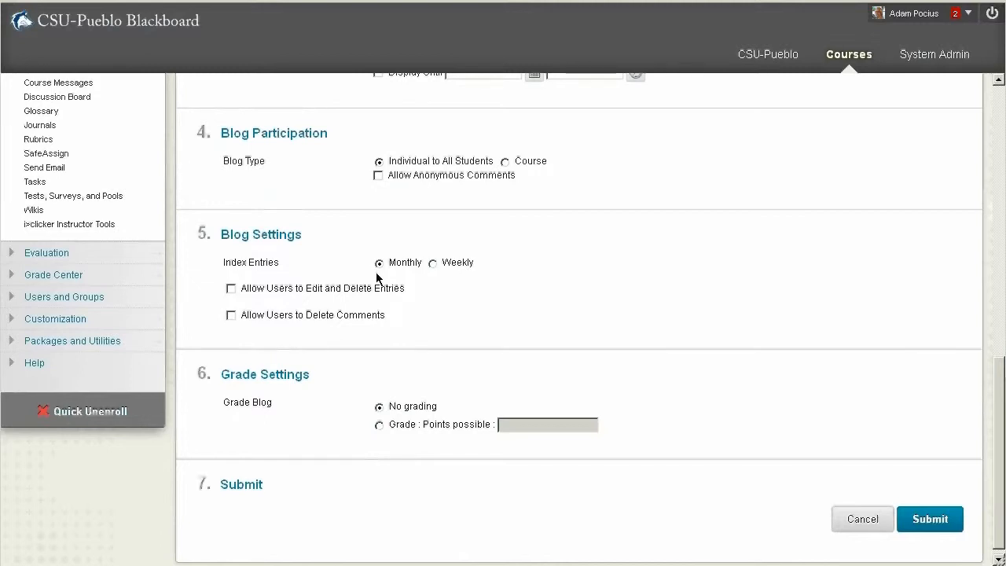
{"action": "left_click", "coordinate": [231, 289]}
{"action": "left_click", "coordinate": [231, 316]}
{"action": "left_click", "coordinate": [231, 315]}
{"action": "left_click", "coordinate": [231, 289]}
Try grading the blog out of 10 points with a due date, and return the setting to No grading
{"action": "left_click", "coordinate": [379, 426]}
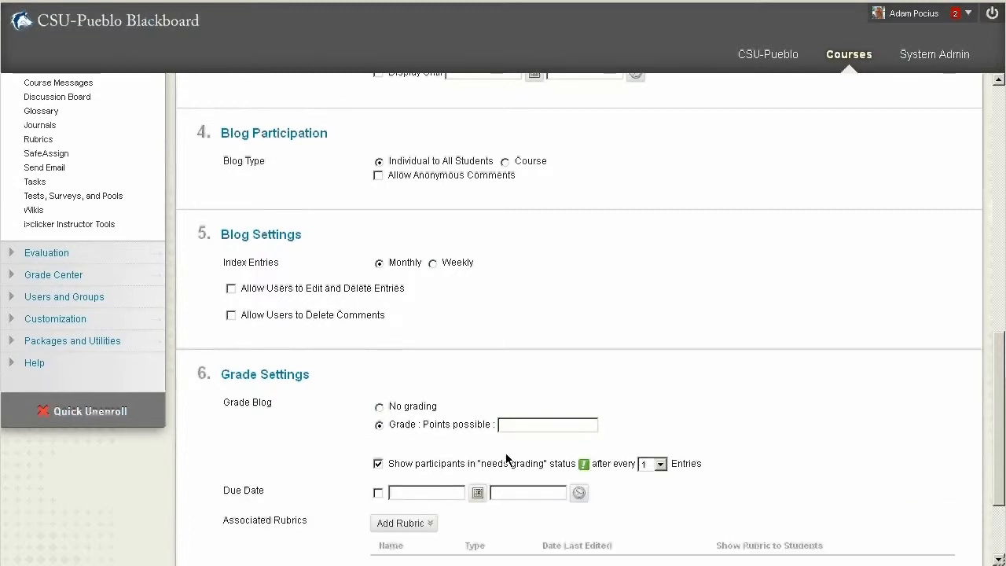
{"action": "left_click", "coordinate": [518, 424]}
{"action": "type", "text": "10"}
{"action": "left_click", "coordinate": [661, 465]}
{"action": "left_click", "coordinate": [379, 494]}
{"action": "scroll", "coordinate": [713, 469], "scroll_direction": "down", "scroll_amount": 3}
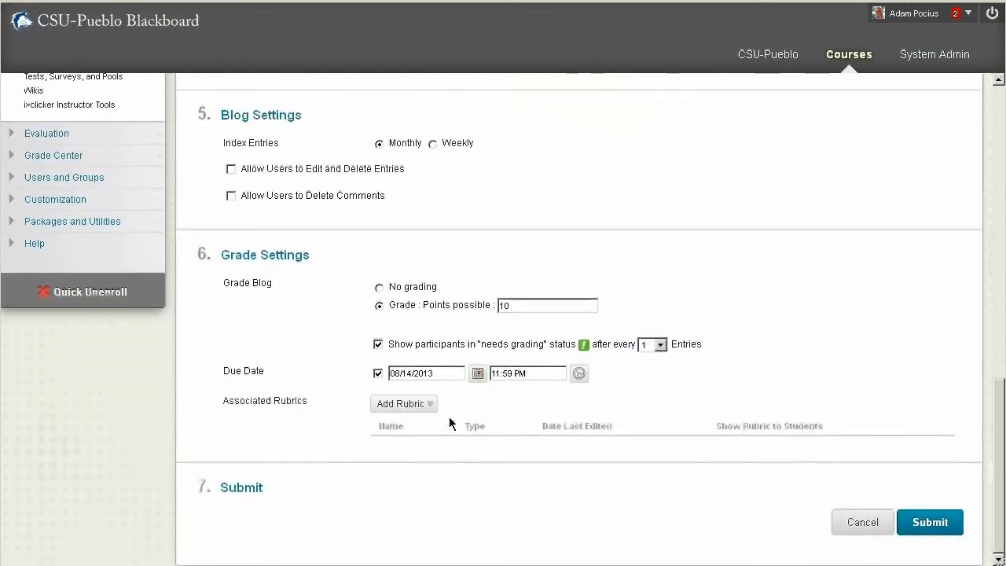
{"action": "left_click", "coordinate": [381, 375]}
{"action": "left_click", "coordinate": [378, 345]}
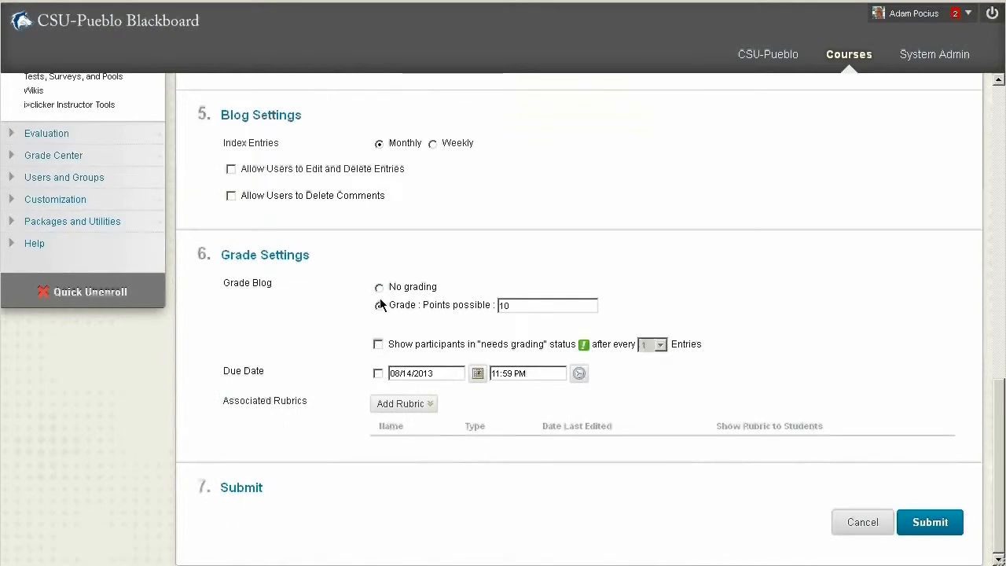
{"action": "left_click", "coordinate": [381, 288]}
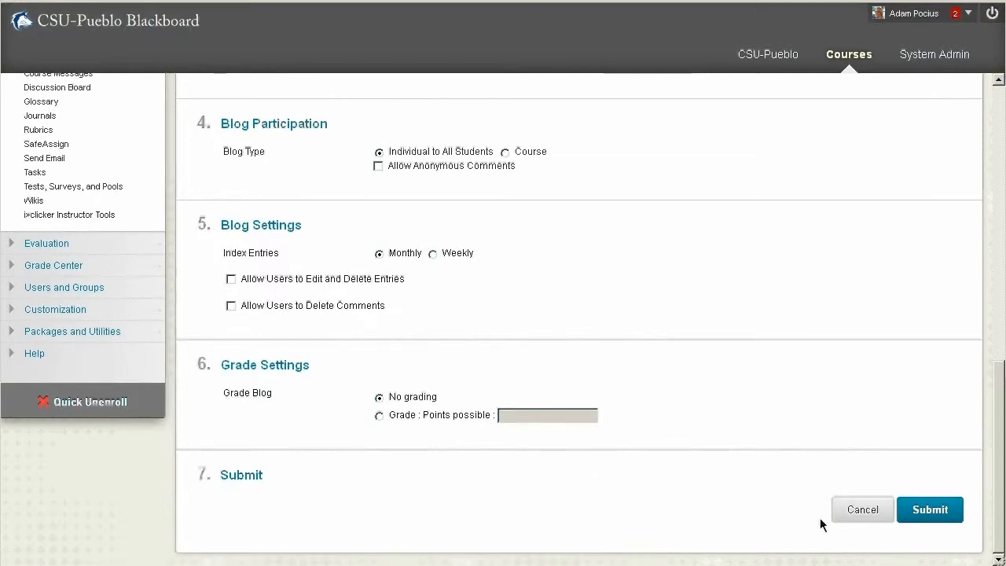
Submit the new blog and open Bios from the blog list
{"action": "left_click", "coordinate": [946, 517]}
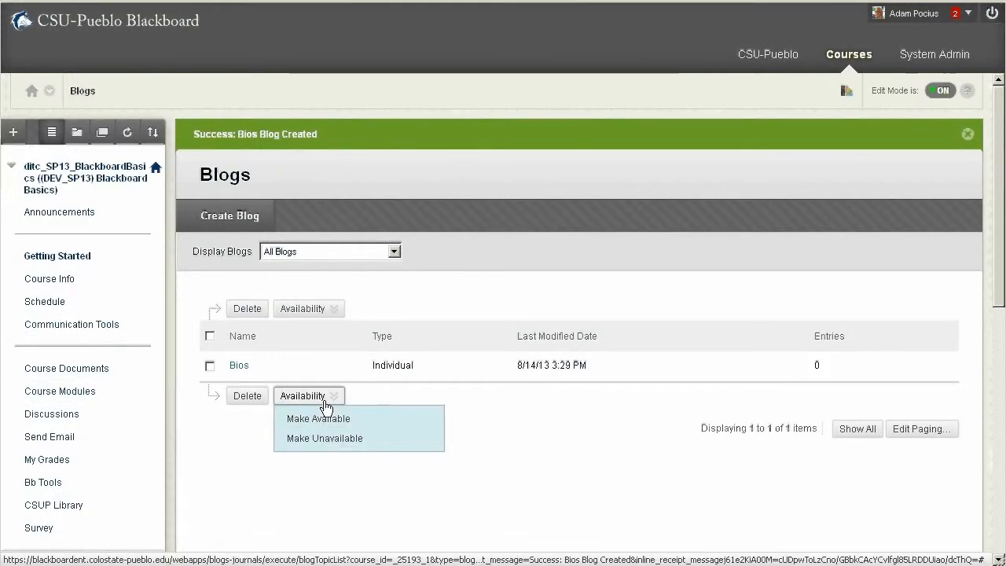
{"action": "left_click", "coordinate": [238, 367]}
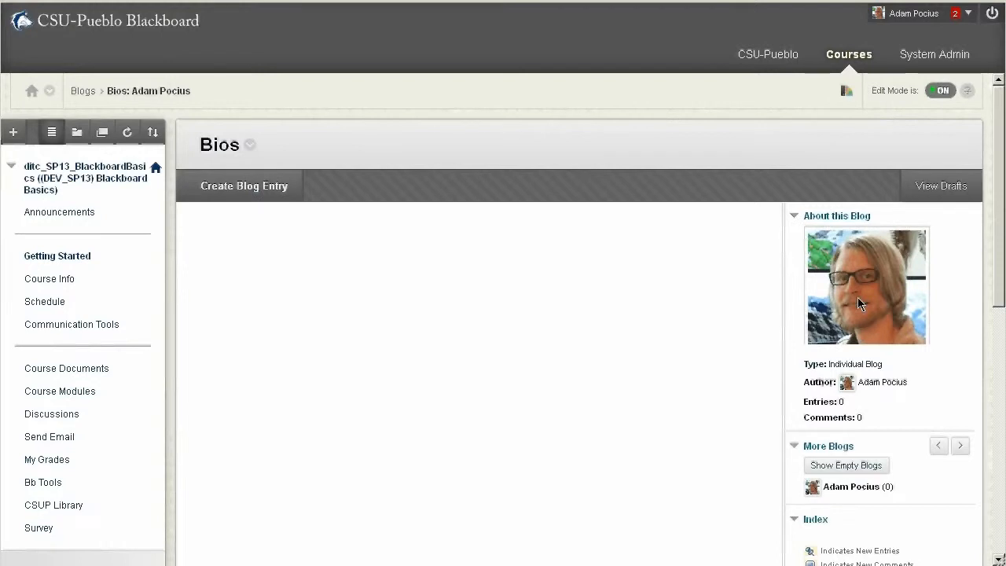
Show the empty blogs in the More Blogs section of Bios and review the list of course members
{"action": "scroll", "coordinate": [656, 388], "scroll_direction": "down", "scroll_amount": 3}
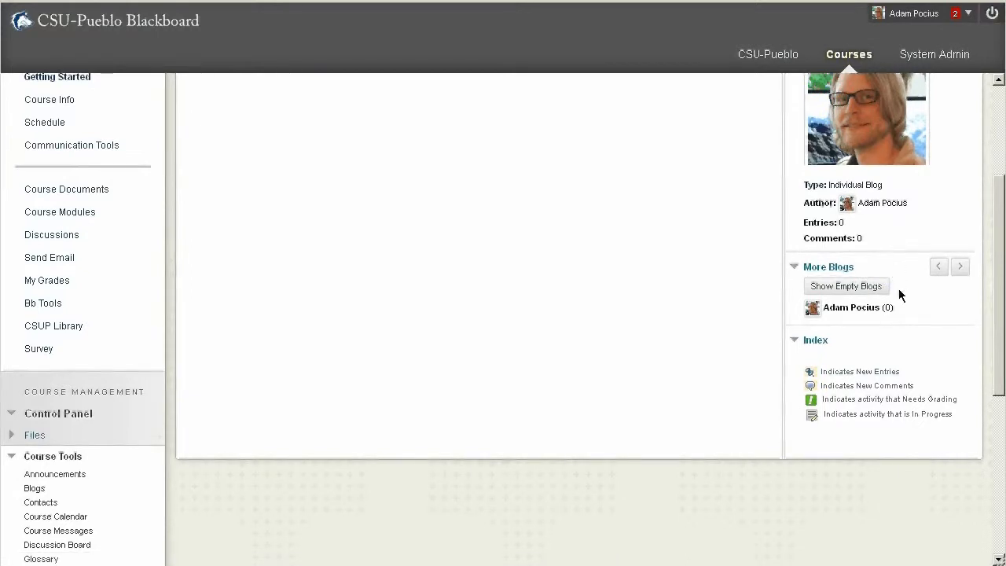
{"action": "left_click", "coordinate": [870, 287]}
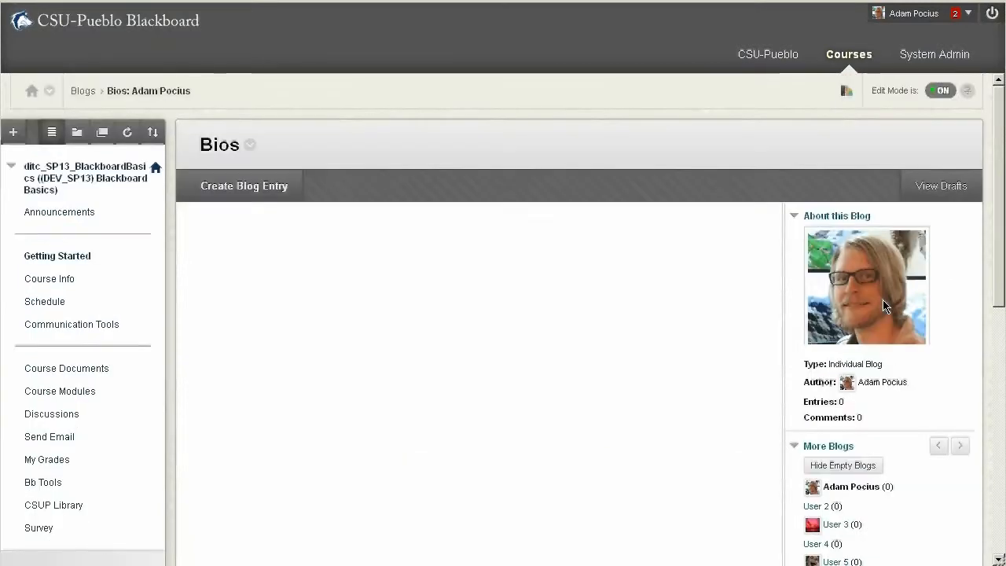
{"action": "scroll", "coordinate": [920, 477], "scroll_direction": "down", "scroll_amount": 3}
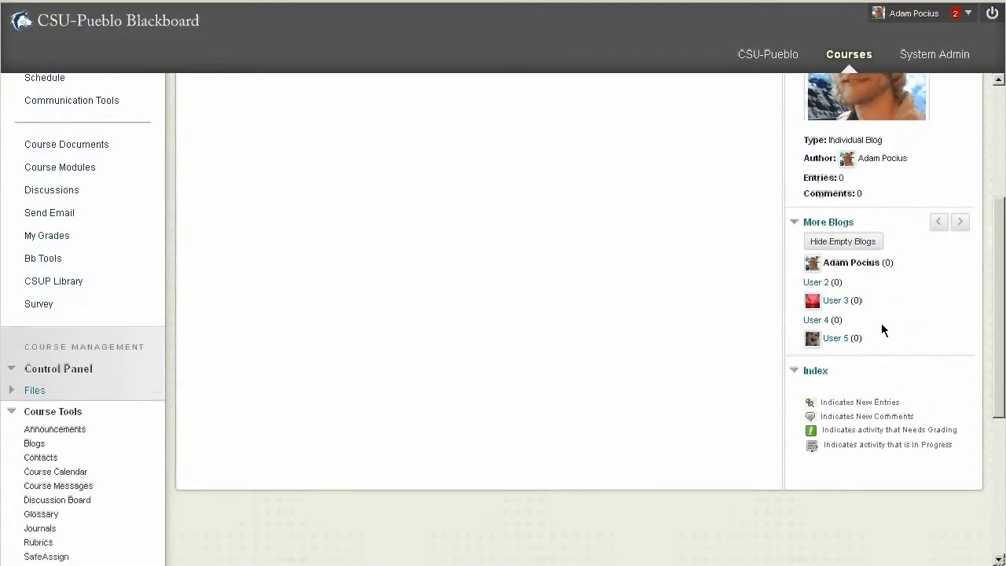
{"action": "scroll", "coordinate": [876, 377], "scroll_direction": "up", "scroll_amount": 3}
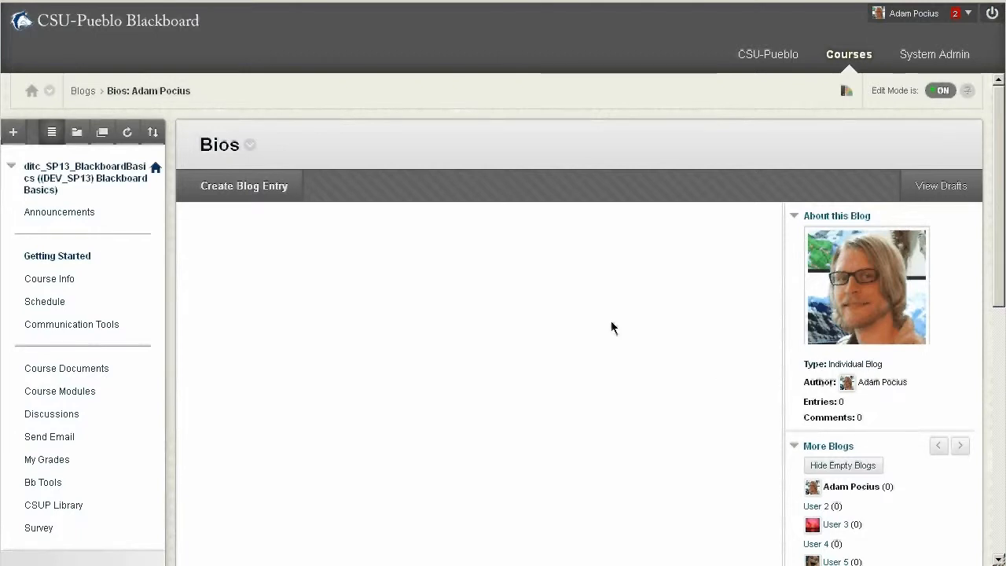
Post a blog entry in Bios titled "title" with the message "desc"
{"action": "left_click", "coordinate": [272, 196]}
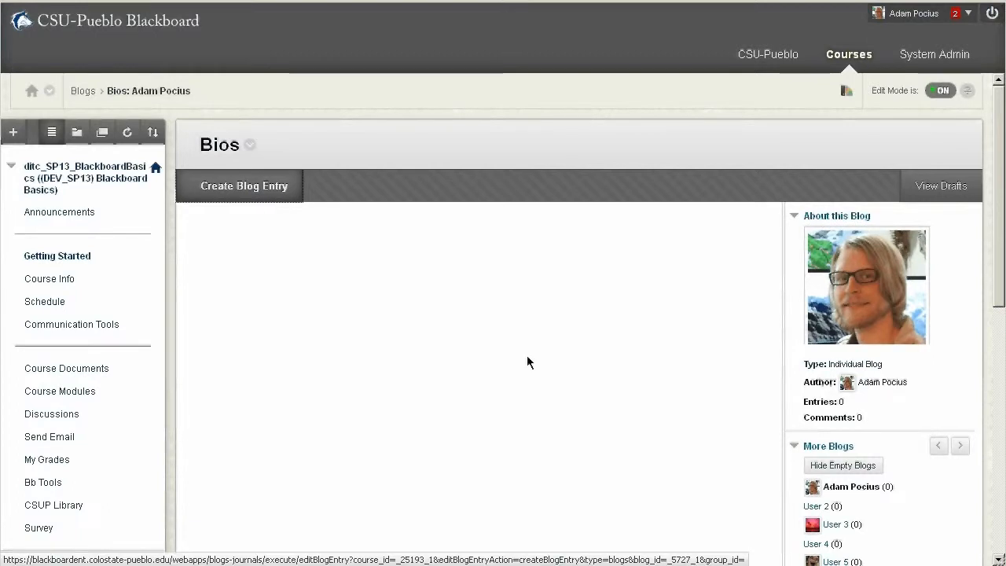
{"action": "left_click", "coordinate": [403, 284]}
{"action": "type", "text": "title"}
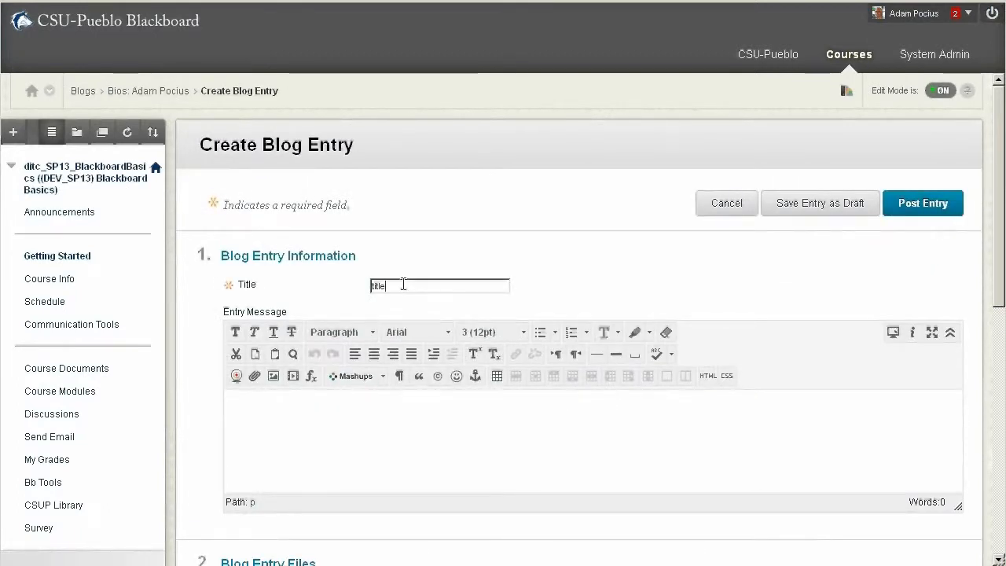
{"action": "left_click", "coordinate": [419, 476]}
{"action": "type", "text": "desc"}
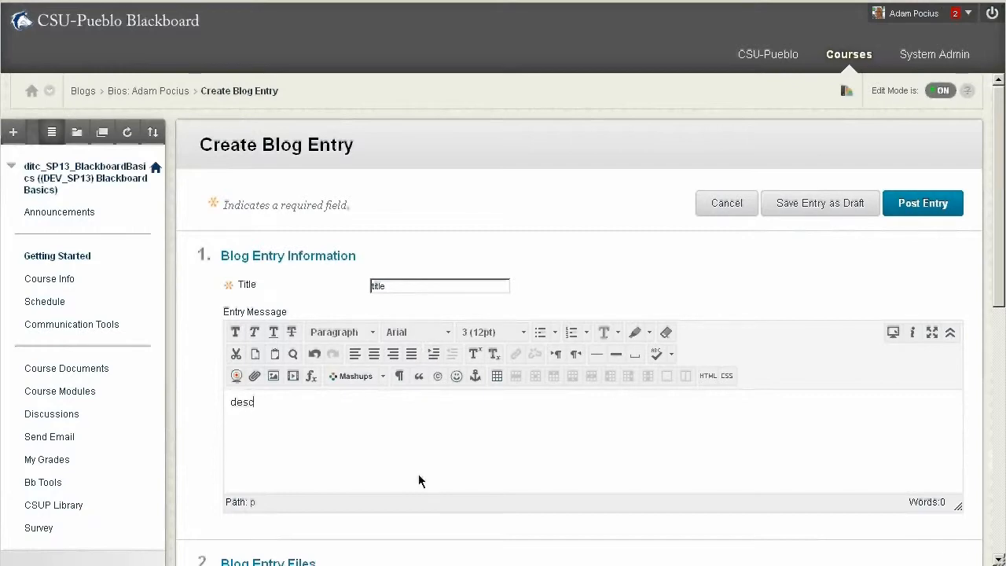
{"action": "scroll", "coordinate": [418, 481], "scroll_direction": "down", "scroll_amount": 3}
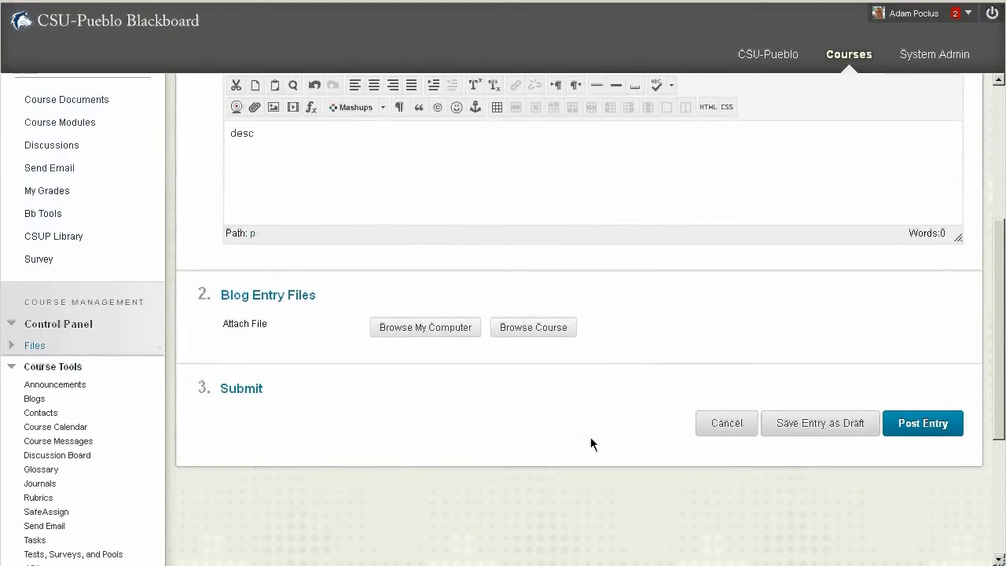
{"action": "left_click", "coordinate": [928, 431]}
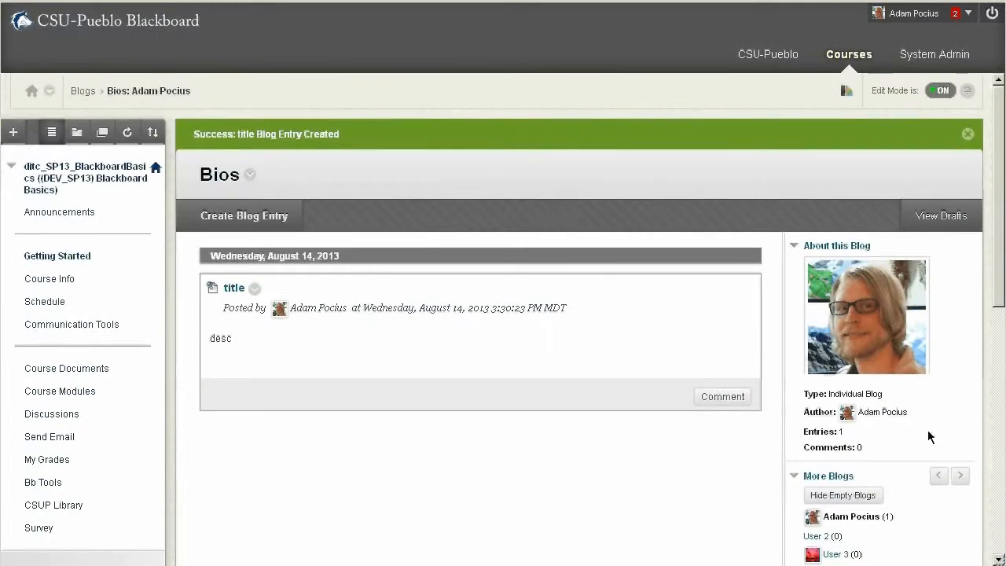
Open User 3's individual blog from the More Blogs list
{"action": "scroll", "coordinate": [928, 431], "scroll_direction": "down", "scroll_amount": 3}
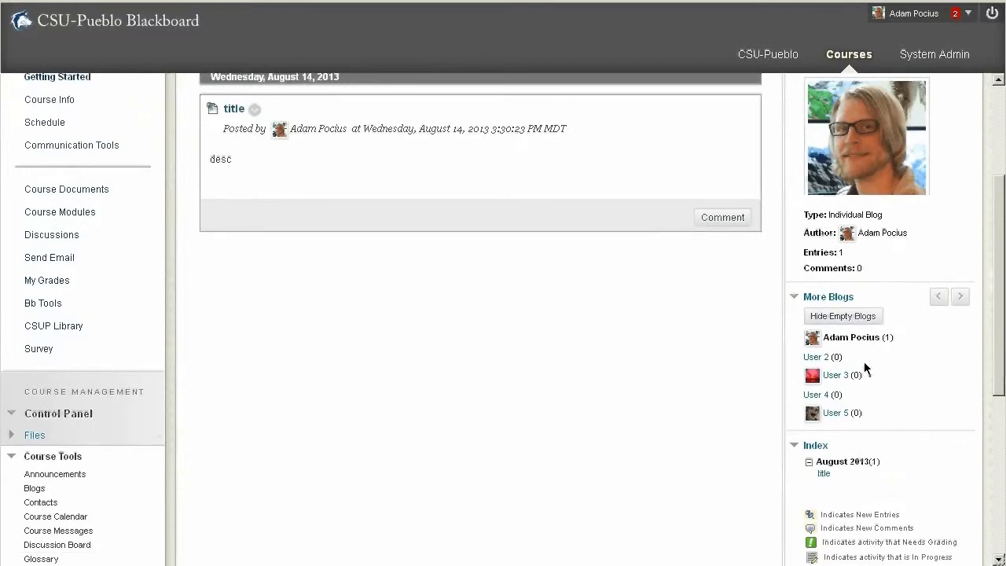
{"action": "left_click", "coordinate": [841, 376]}
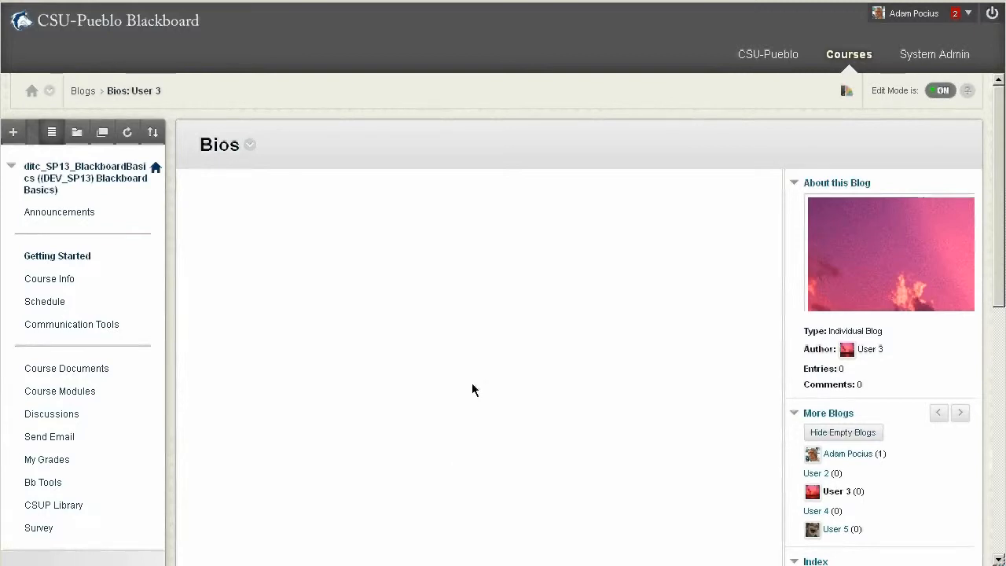
Start a new journal in the course's journal tool and name it "Reflections"
{"action": "scroll", "coordinate": [471, 344], "scroll_direction": "down", "scroll_amount": 5}
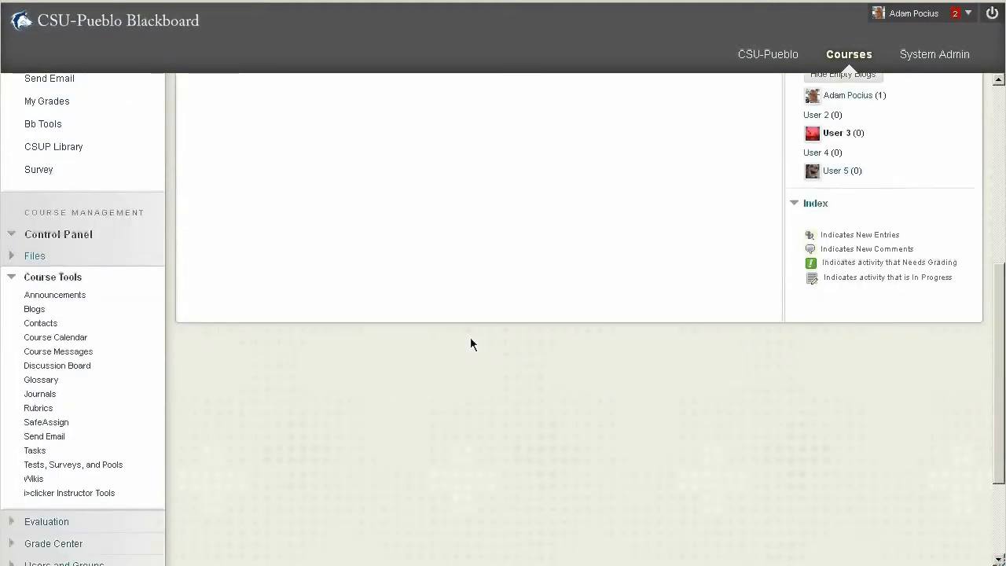
{"action": "left_click", "coordinate": [39, 394]}
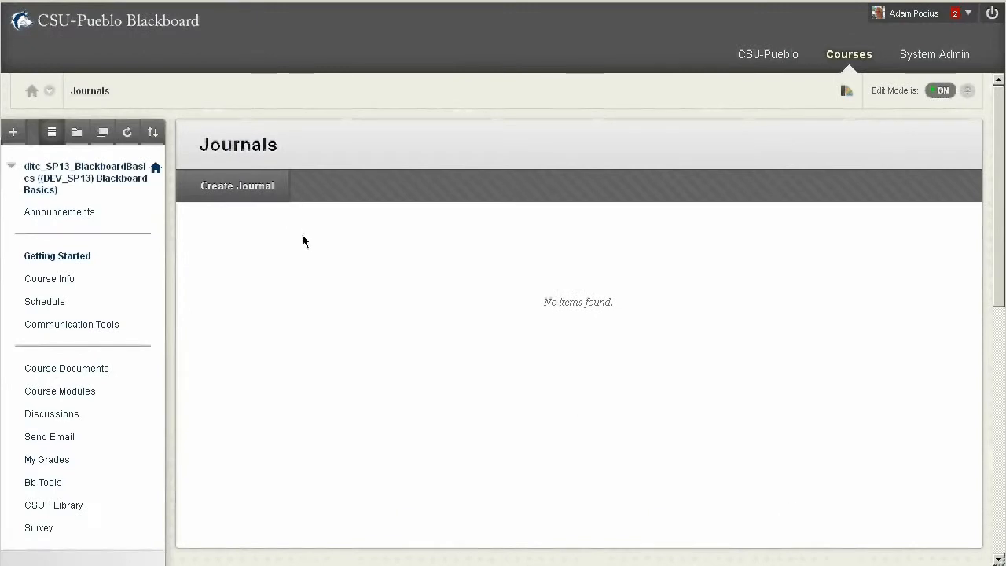
{"action": "left_click", "coordinate": [232, 192]}
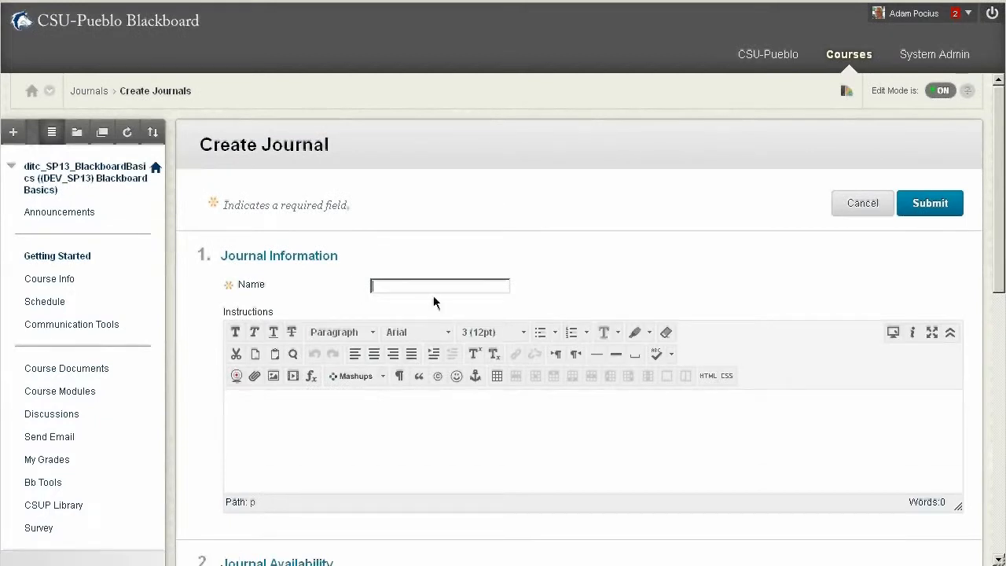
{"action": "left_click", "coordinate": [436, 287]}
{"action": "type", "text": "Re"}
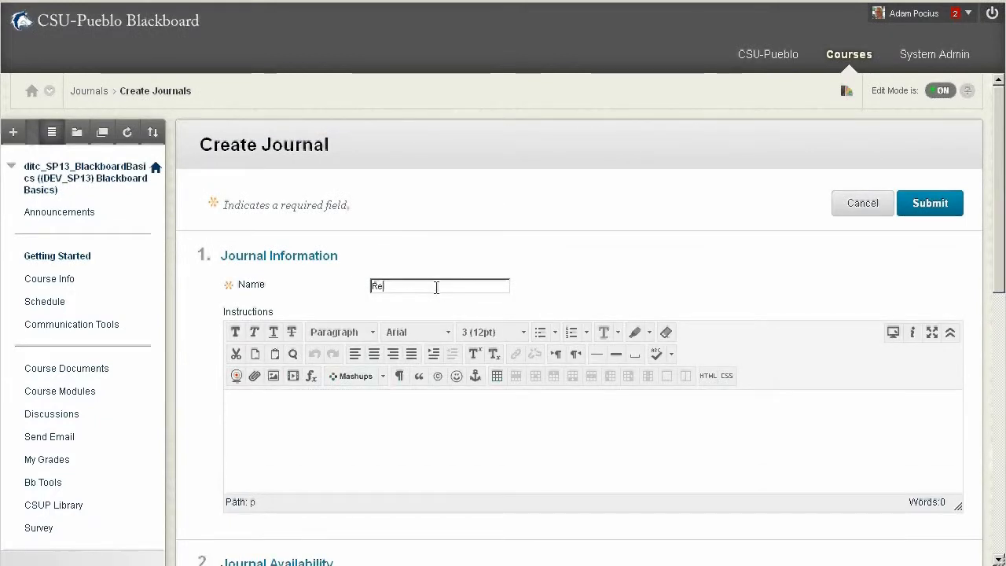
{"action": "type", "text": "flections"}
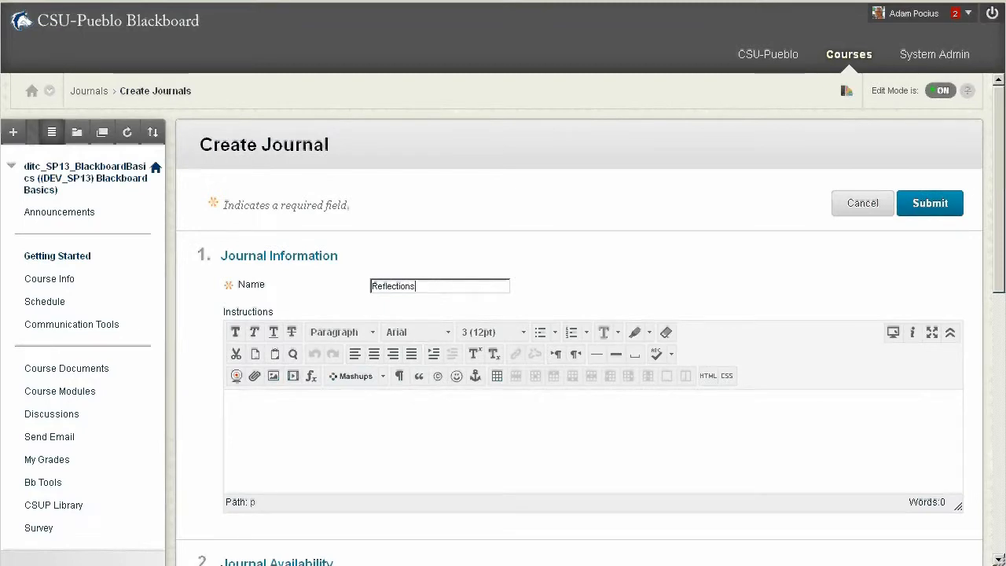
Review the Reflections journal's availability, date, journal and grade settings and submit it without instructions
{"action": "left_click", "coordinate": [378, 412]}
{"action": "scroll", "coordinate": [379, 415], "scroll_direction": "down", "scroll_amount": 3}
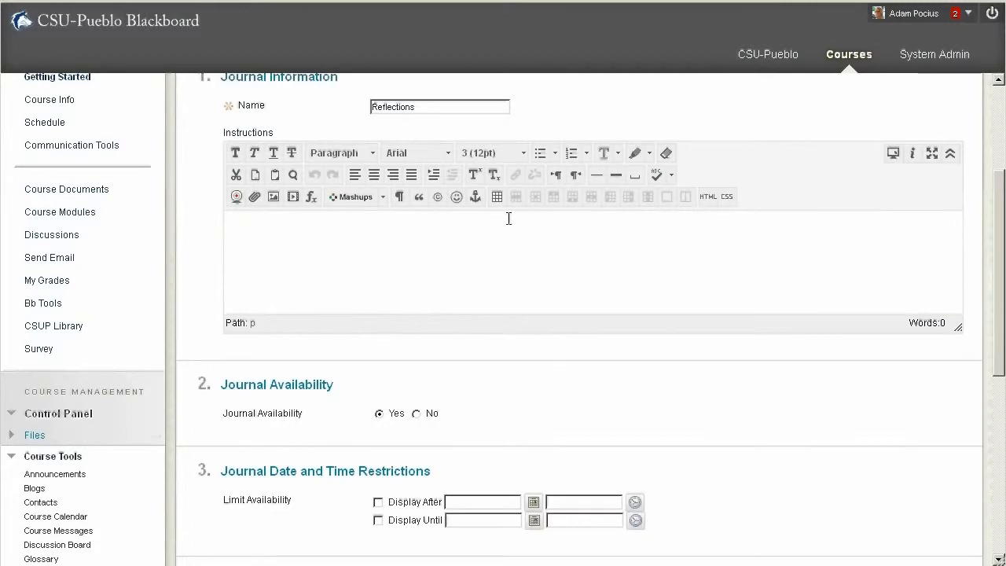
{"action": "scroll", "coordinate": [532, 368], "scroll_direction": "down", "scroll_amount": 3}
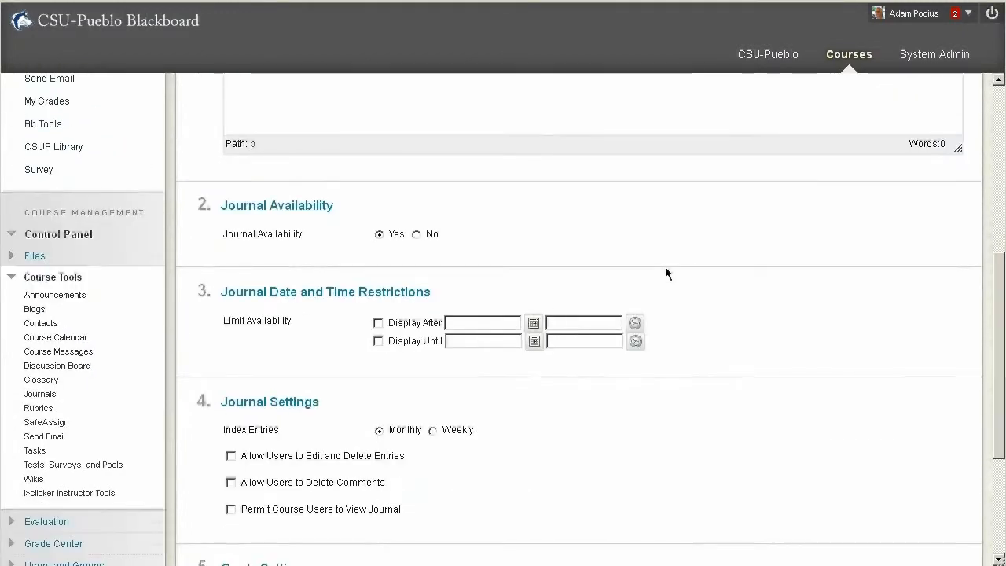
{"action": "scroll", "coordinate": [720, 298], "scroll_direction": "down", "scroll_amount": 3}
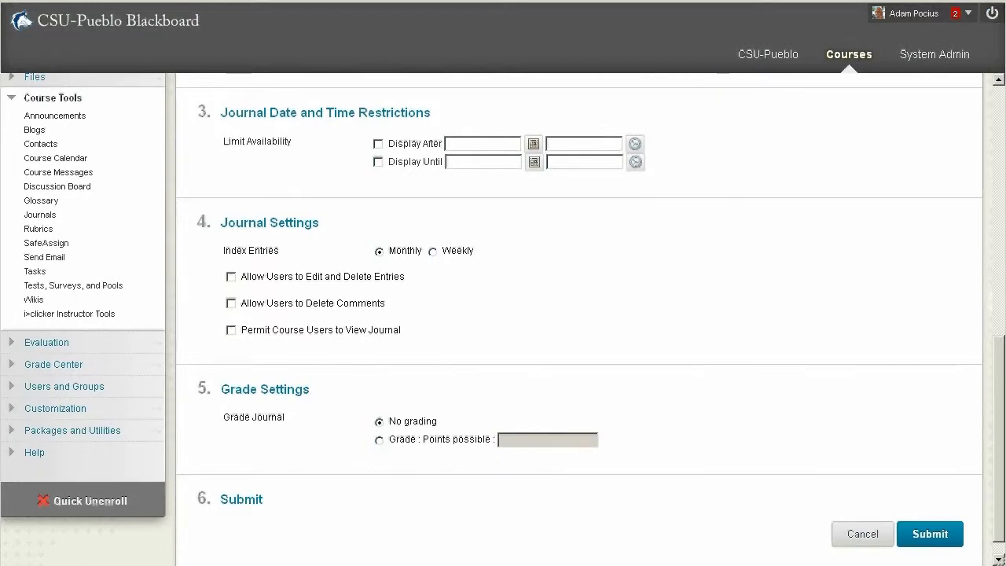
{"action": "left_click", "coordinate": [923, 535]}
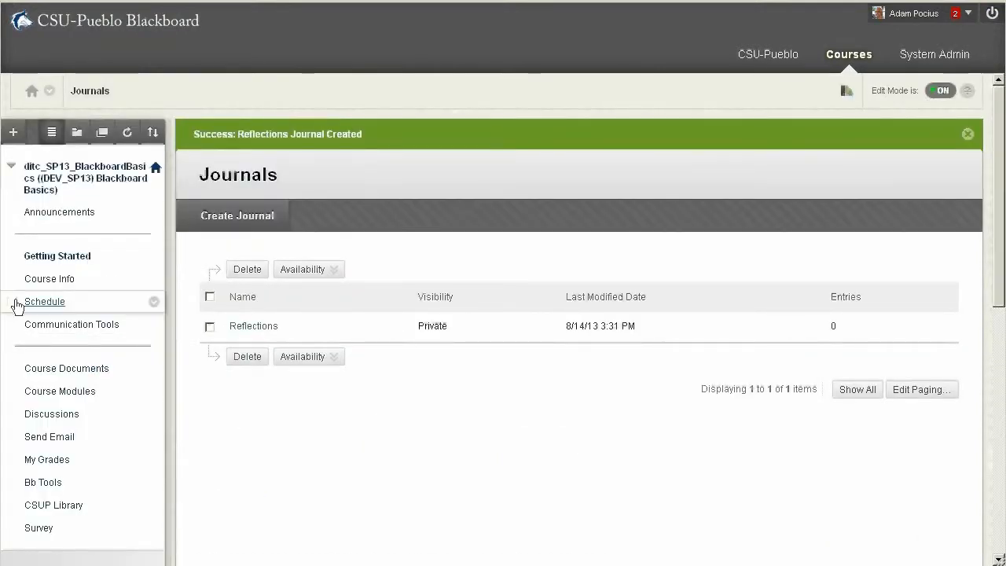
Start a journal link in the Communication Tools content area that points to the Reflections journal and proceed to its link details
{"action": "left_click", "coordinate": [47, 324]}
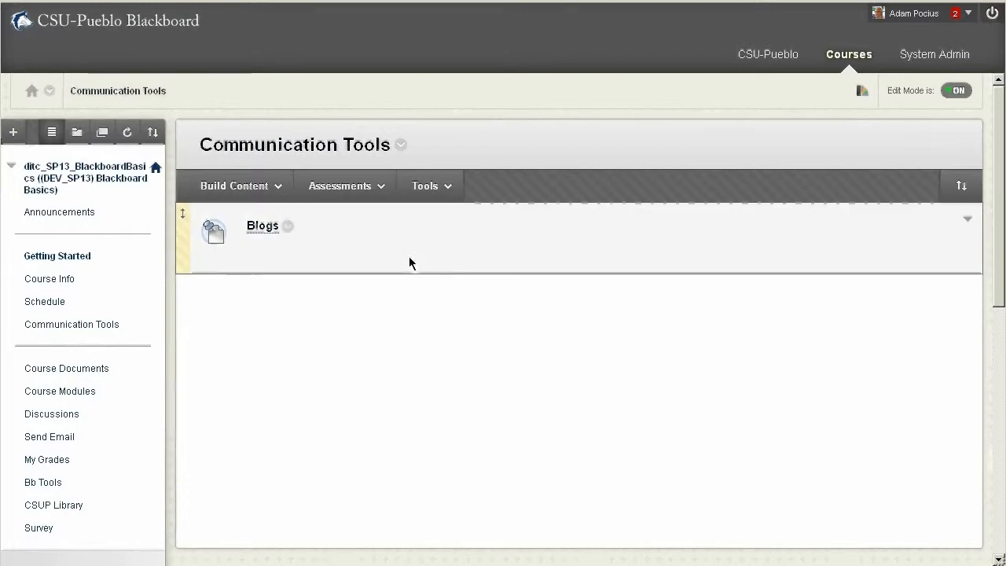
{"action": "left_click", "coordinate": [434, 186]}
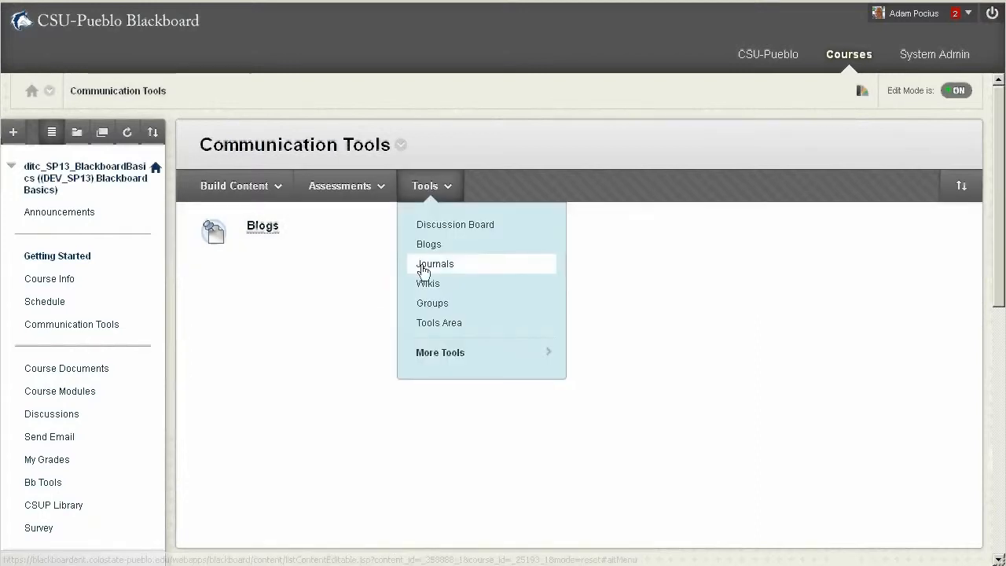
{"action": "left_click", "coordinate": [425, 265]}
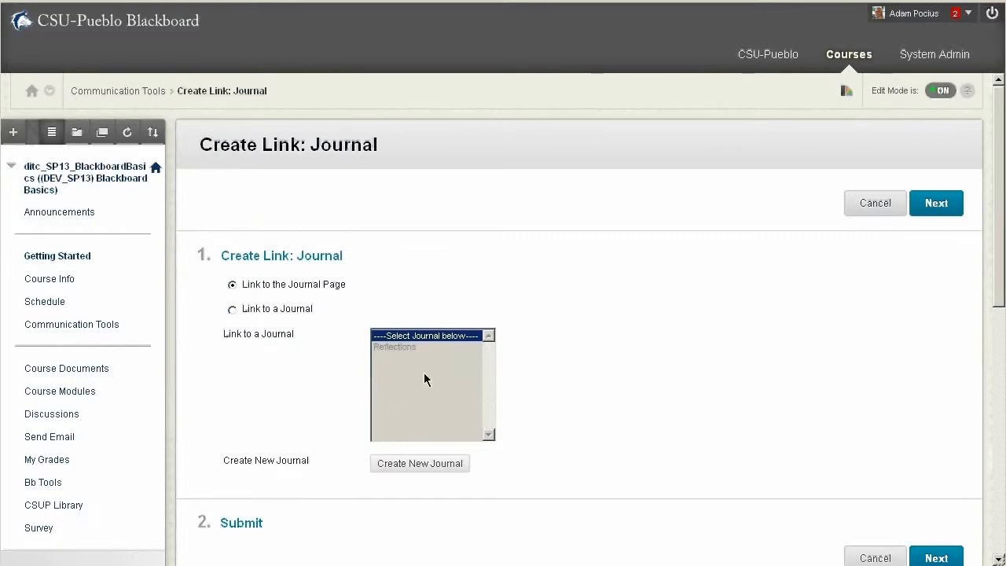
{"action": "left_click", "coordinate": [233, 310]}
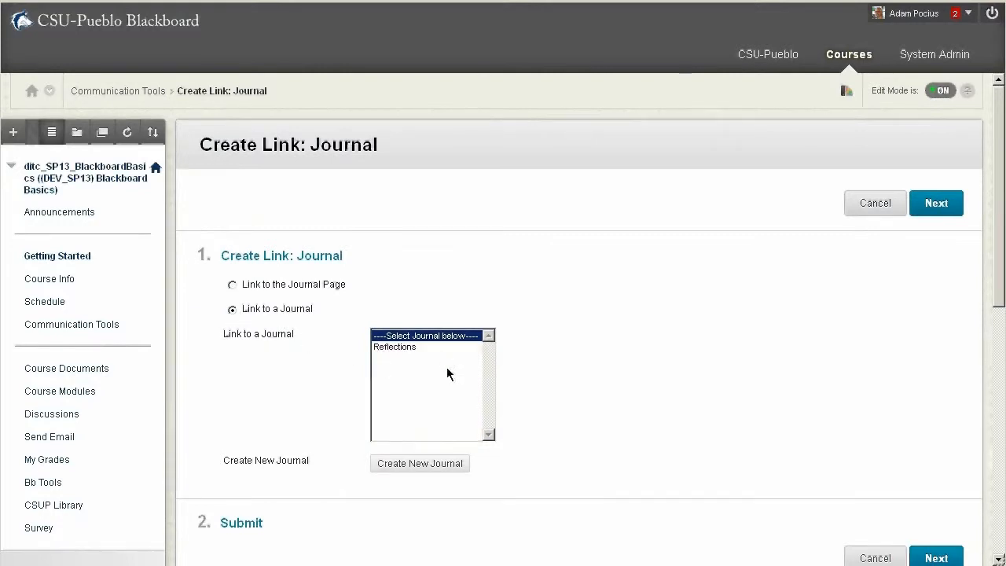
{"action": "left_click", "coordinate": [232, 284]}
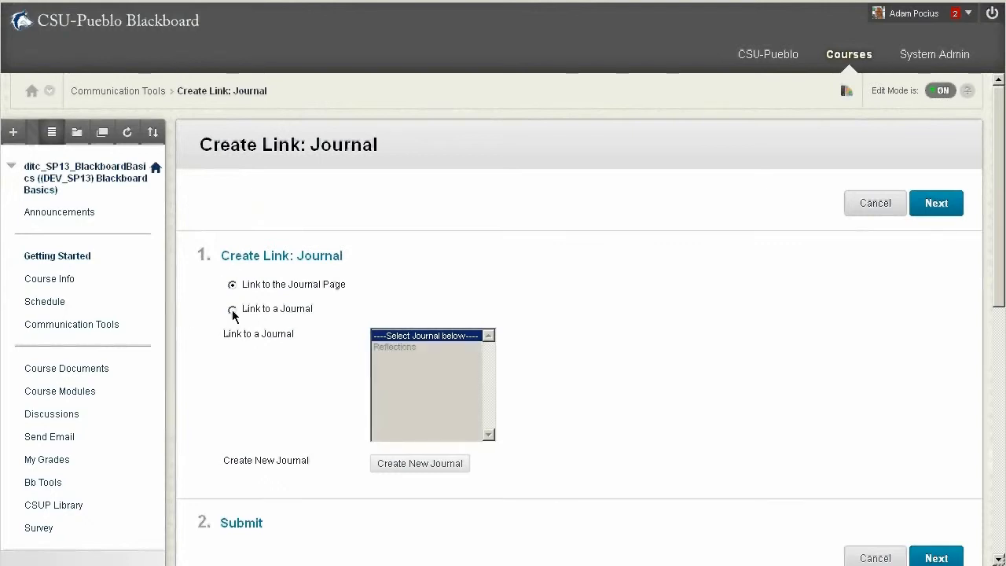
{"action": "left_click", "coordinate": [233, 311]}
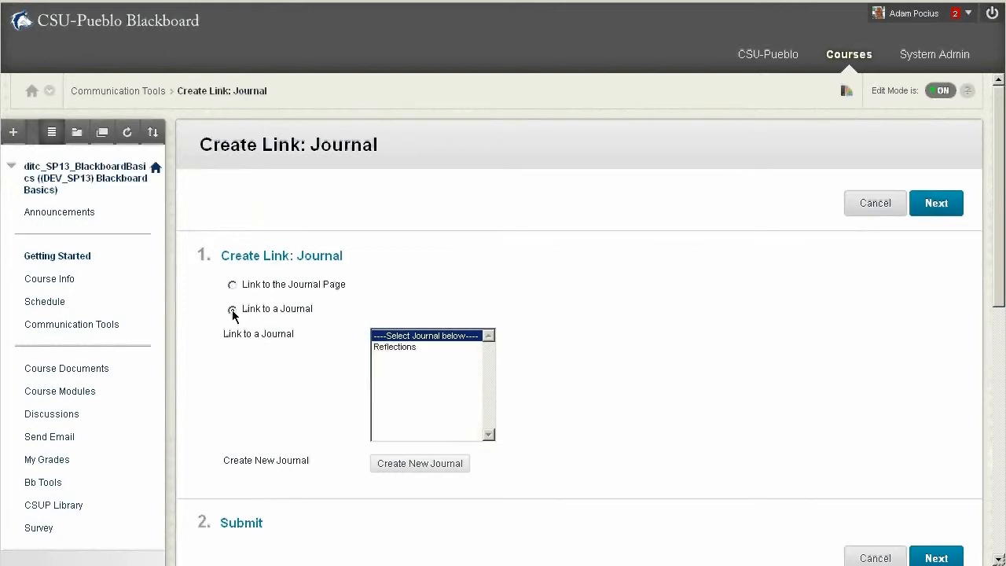
{"action": "left_click", "coordinate": [393, 348]}
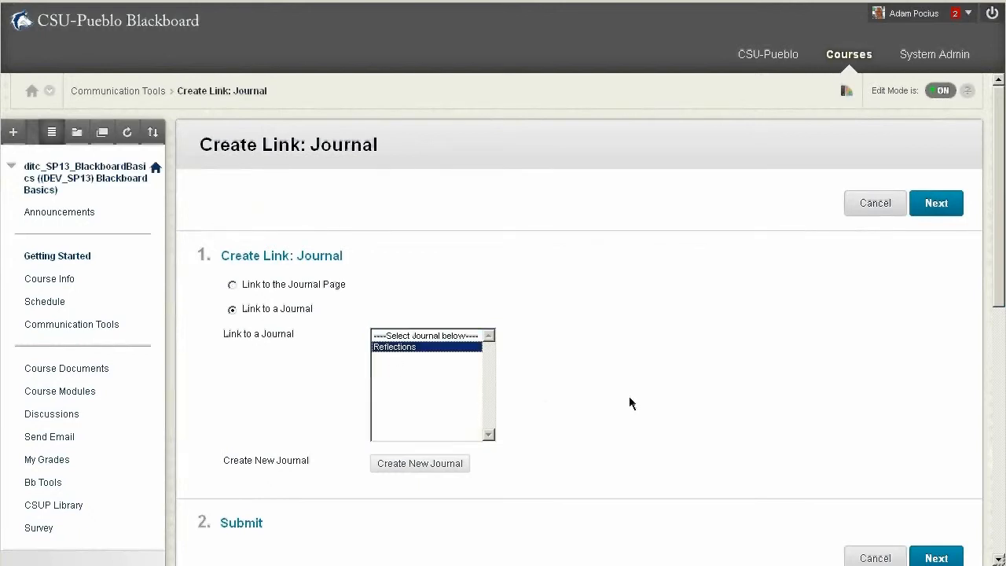
{"action": "scroll", "coordinate": [640, 395], "scroll_direction": "down", "scroll_amount": 2}
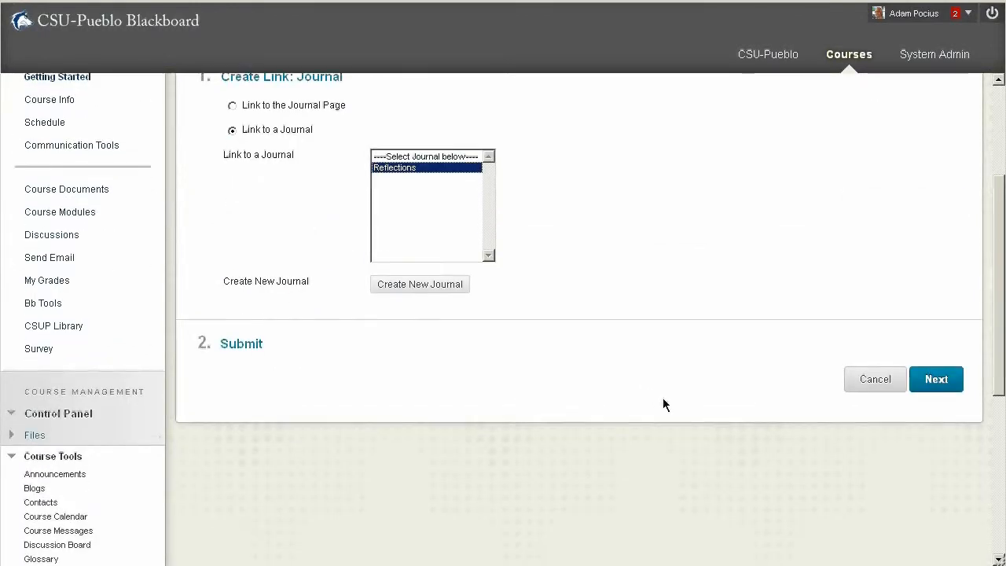
{"action": "left_click", "coordinate": [950, 384]}
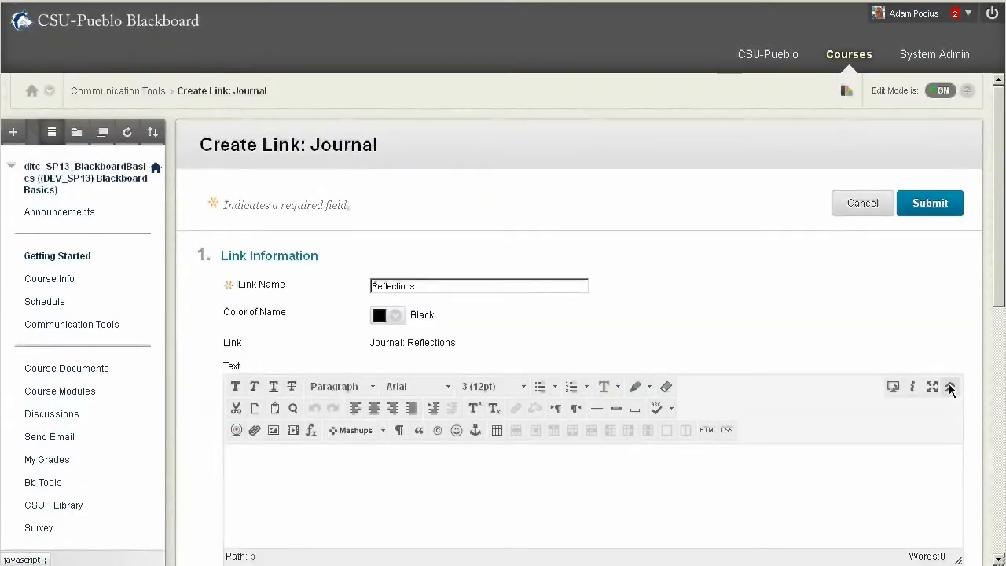
Add the text "Desc" to the journal link, submit it, and open Reflections from Communication Tools
{"action": "scroll", "coordinate": [949, 388], "scroll_direction": "down", "scroll_amount": 2}
{"action": "left_click", "coordinate": [291, 293]}
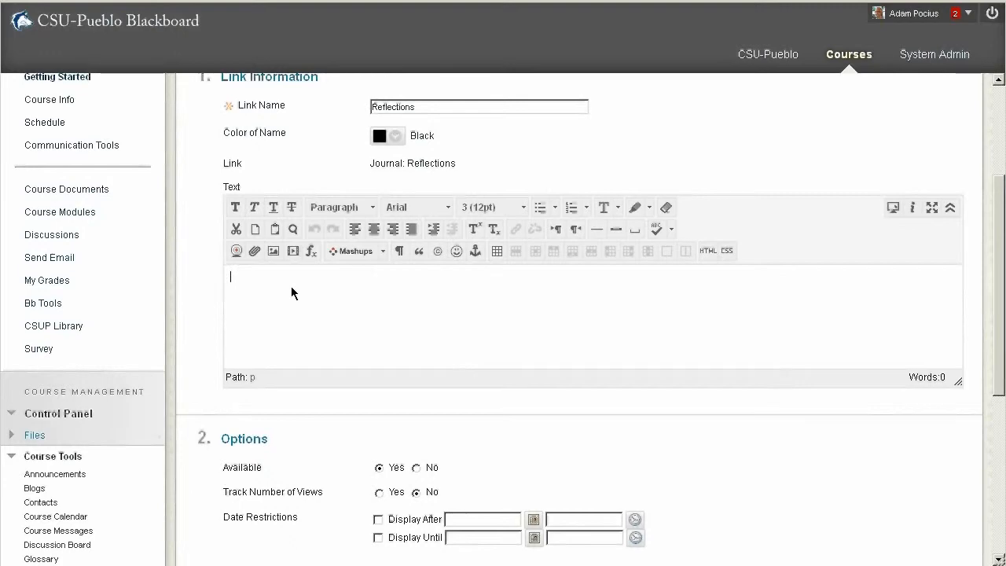
{"action": "type", "text": "Desc"}
{"action": "scroll", "coordinate": [758, 467], "scroll_direction": "down", "scroll_amount": 4}
{"action": "left_click", "coordinate": [934, 321]}
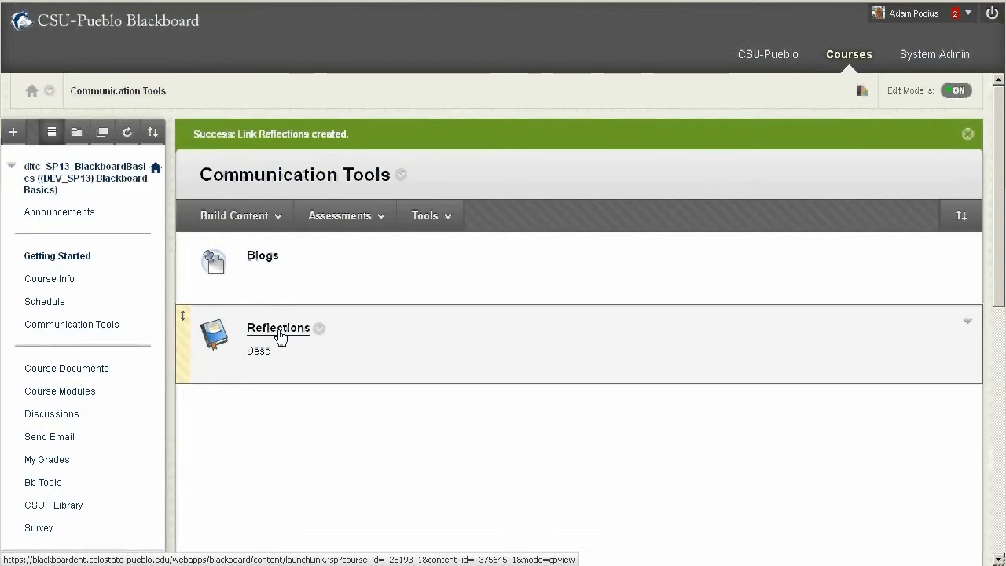
{"action": "left_click", "coordinate": [279, 329]}
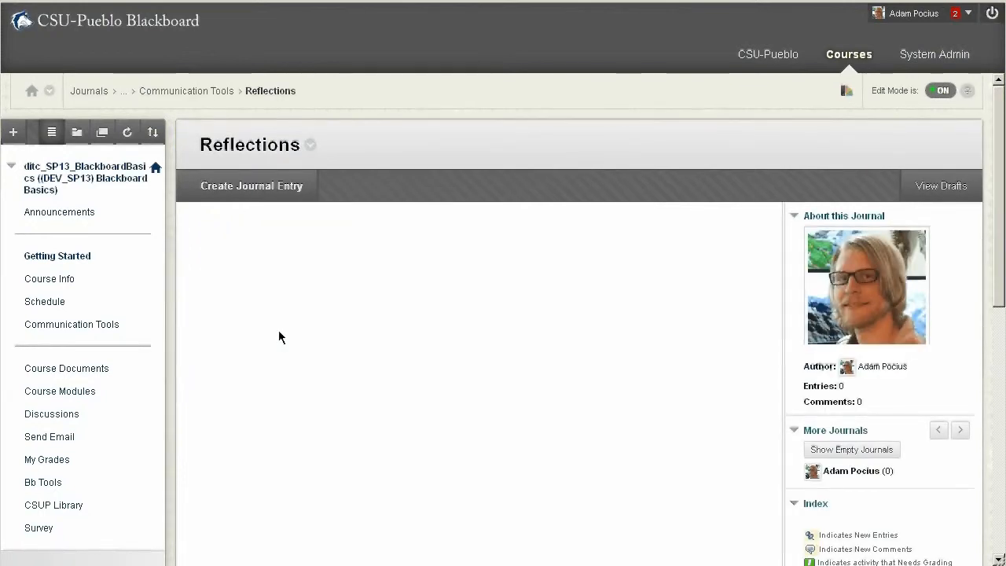